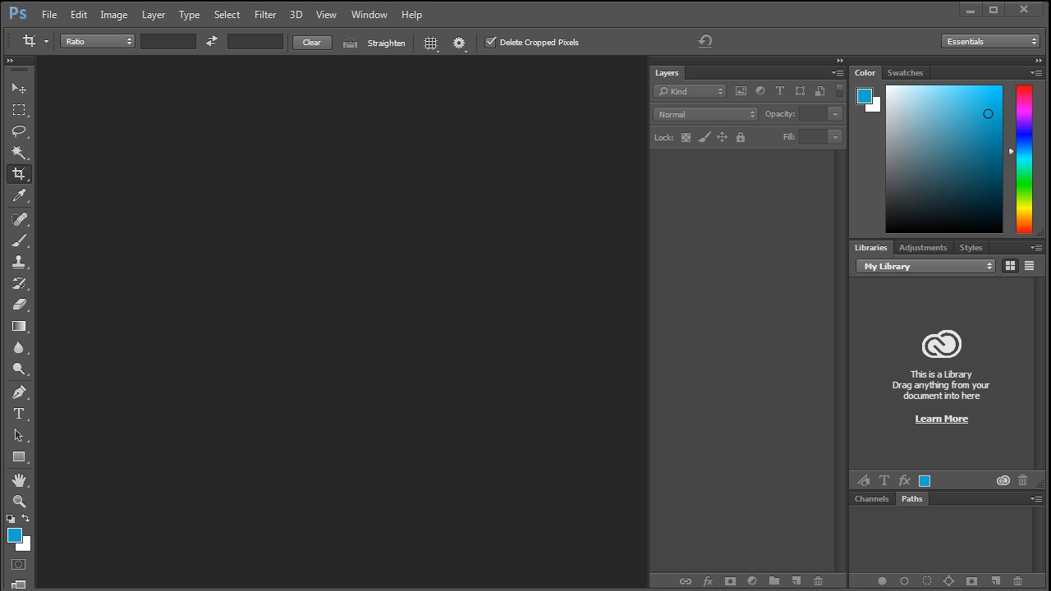
Open the landscape image paisagem.JPG from the Photoshop - basico folder
click(46, 17)
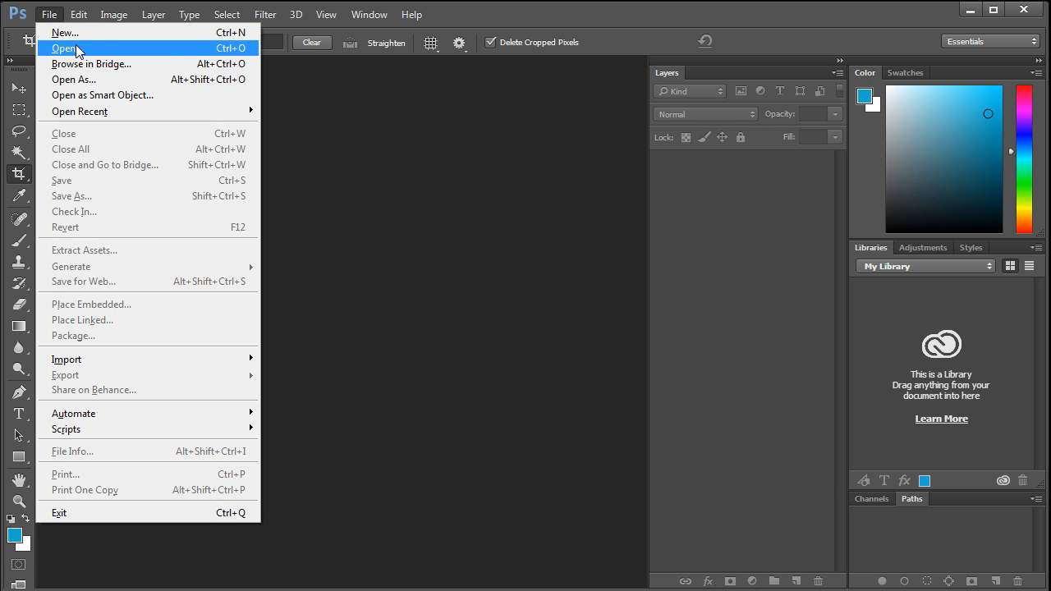
click(76, 48)
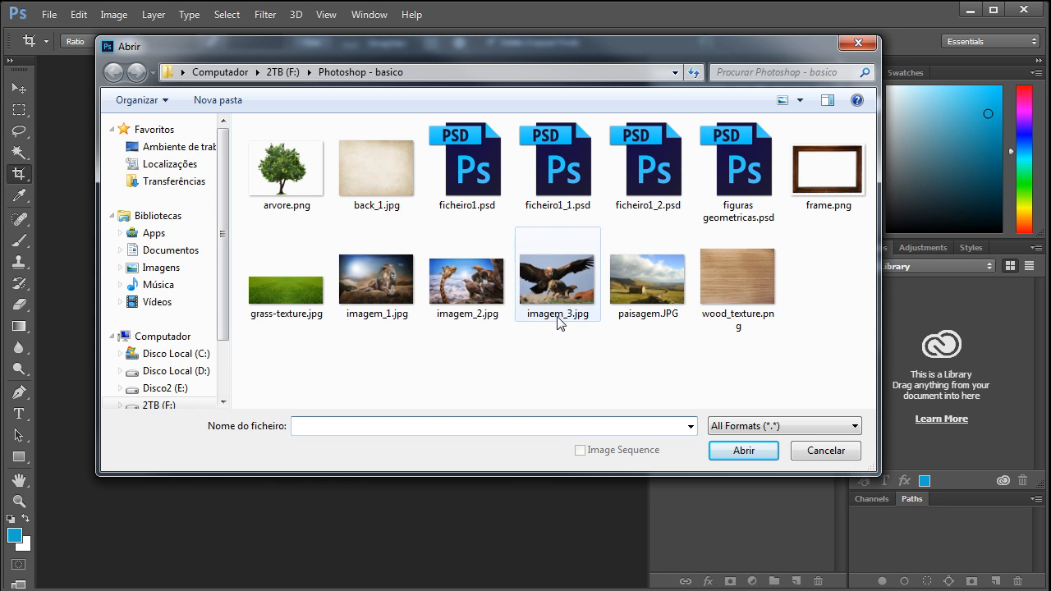
click(653, 292)
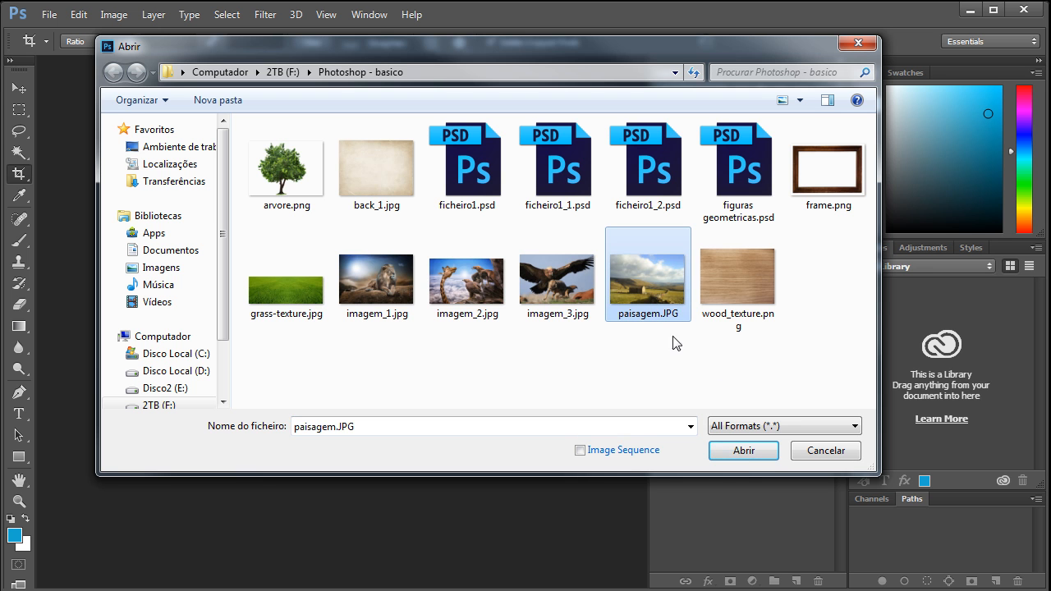
click(746, 452)
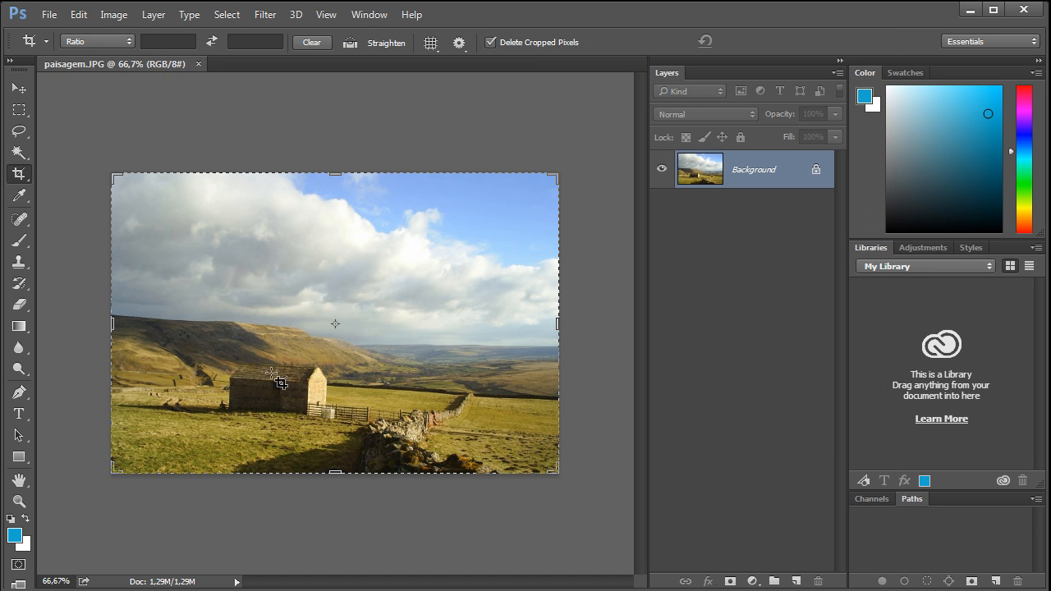
Try to move the landscape image with the Move tool, and unlock the Background layer
click(19, 88)
click(332, 197)
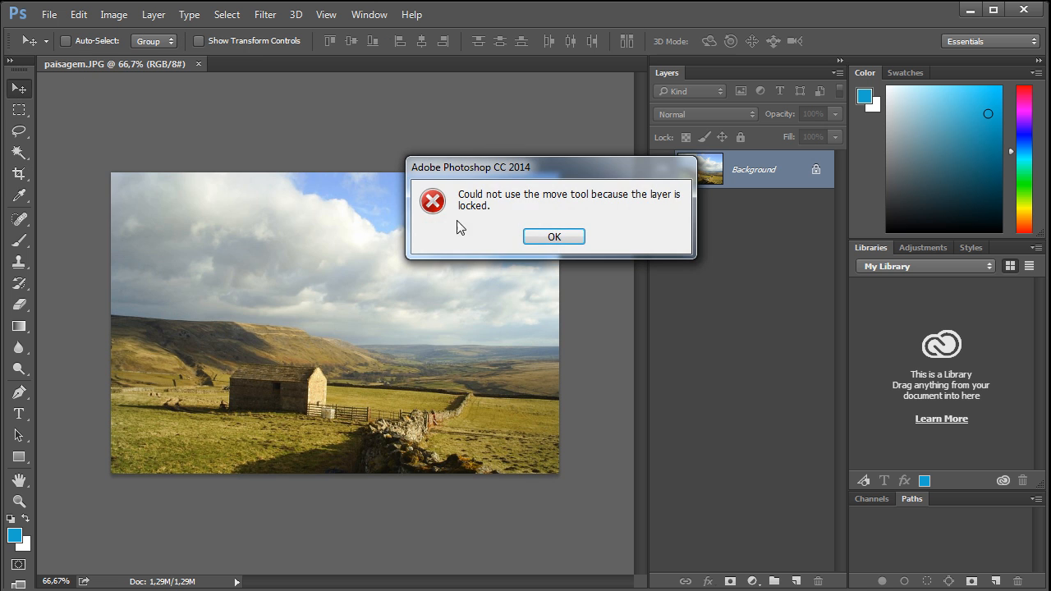
click(555, 237)
click(816, 170)
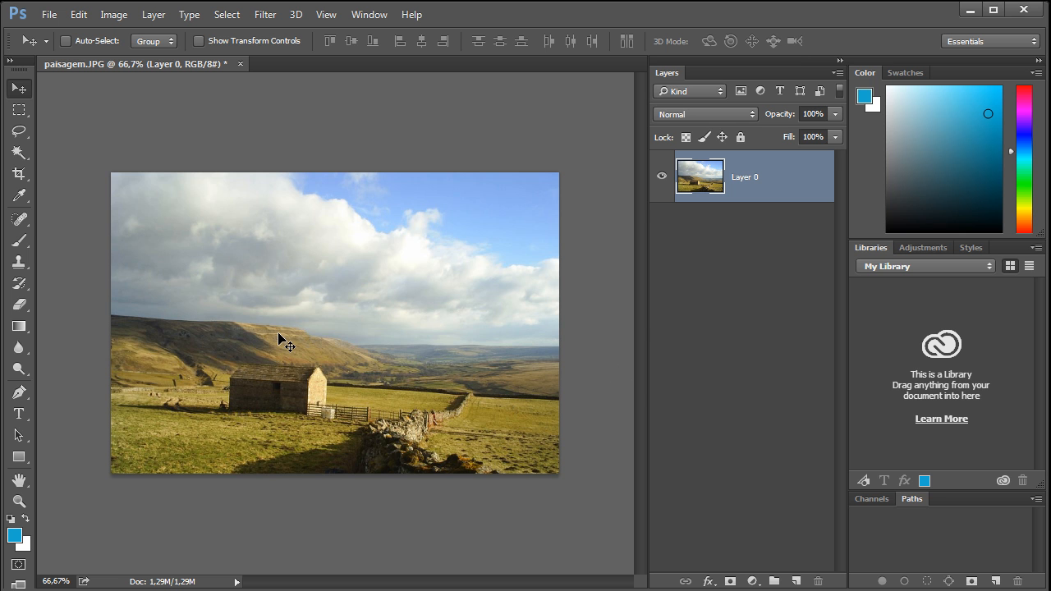
Fit the image on screen, view it at 100% zoom, and fit it on screen again
key(ctrl+0)
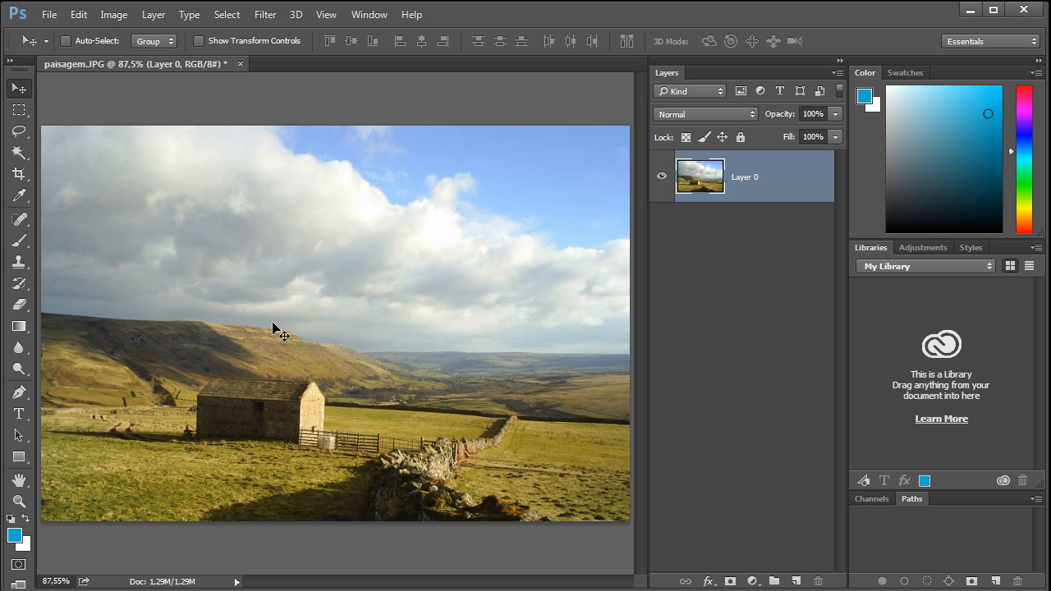
key(ctrl)
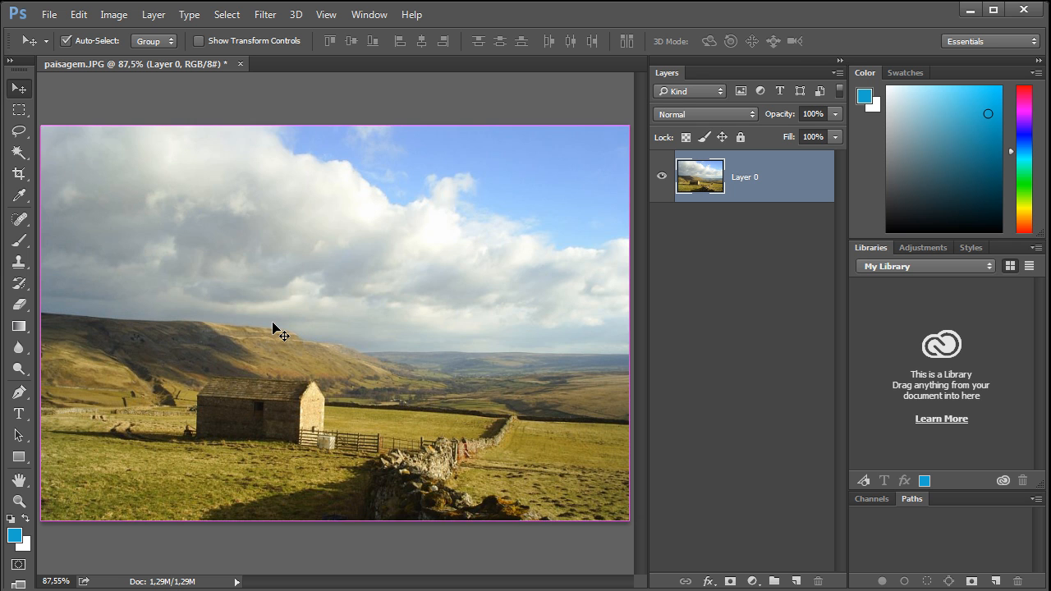
click(62, 580)
key(ctrl+a)
text(100)
key(Return)
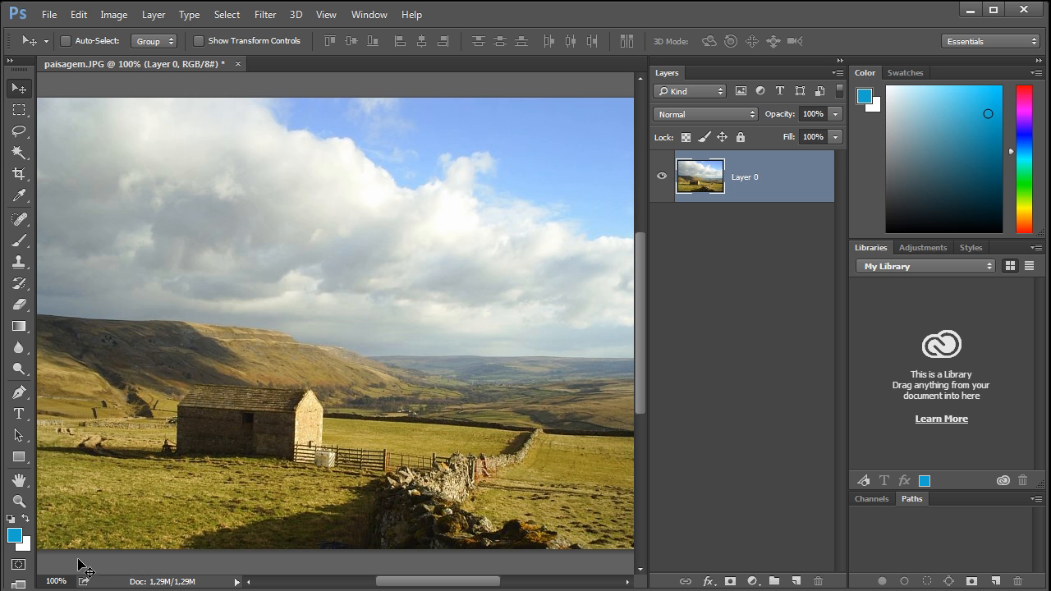
key(ctrl+0)
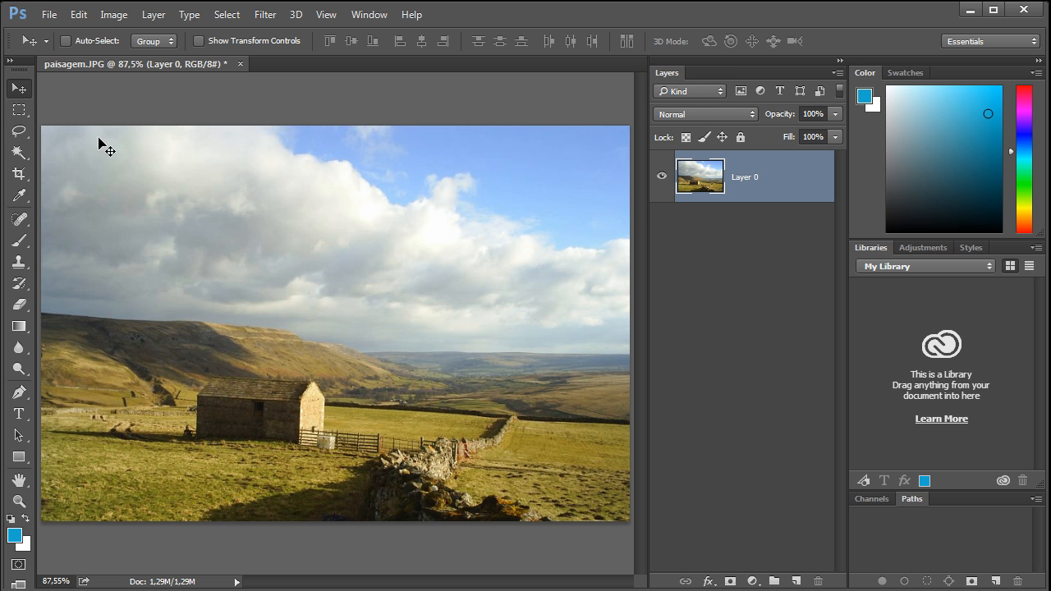
Draw a rectangular marquee selection around the stone barn and clear the selection
click(19, 109)
drag(138, 327, 463, 497)
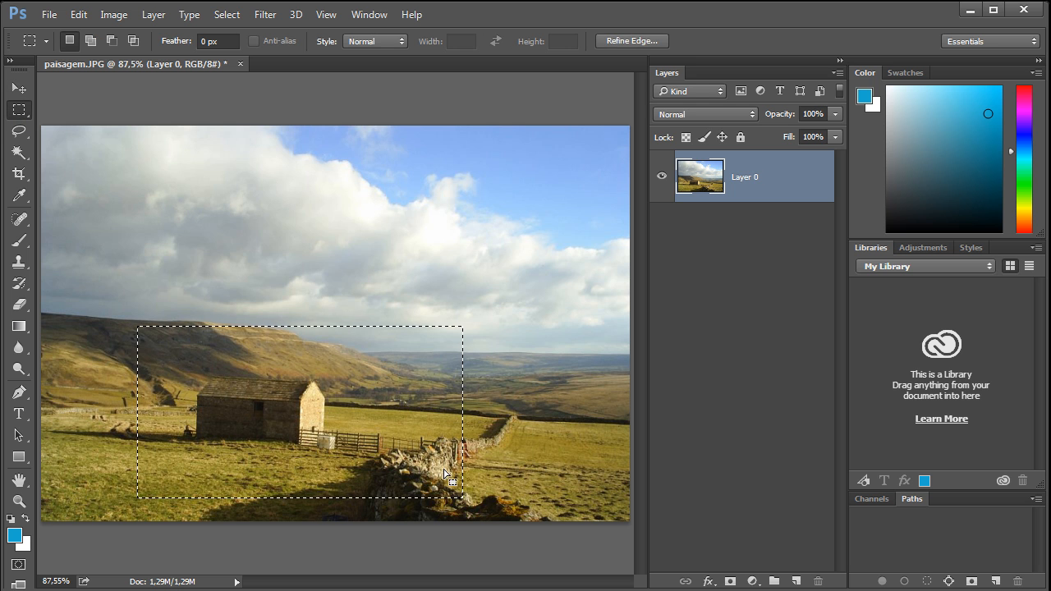
click(78, 17)
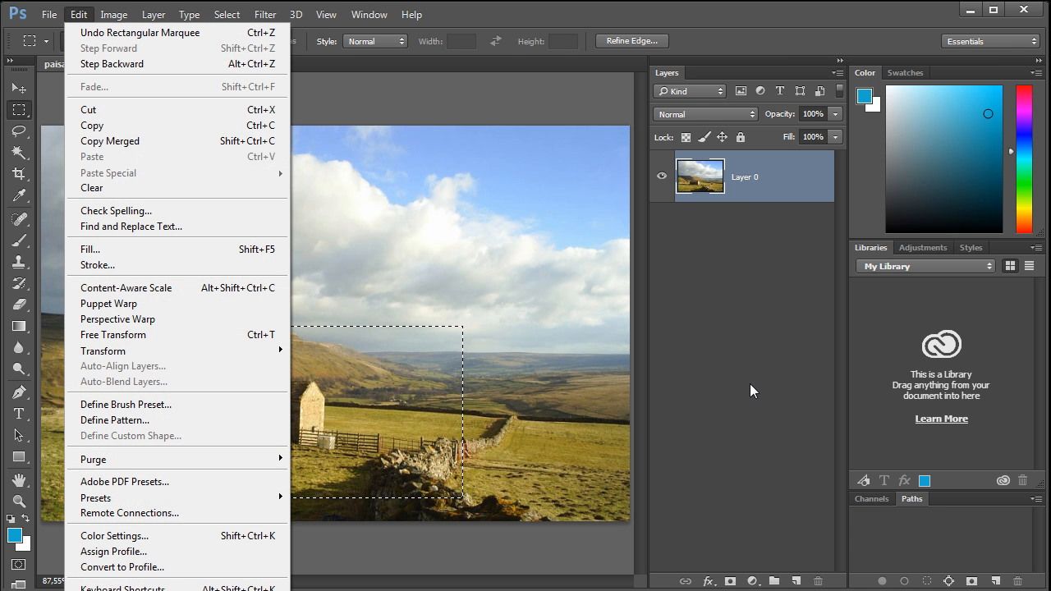
click(740, 428)
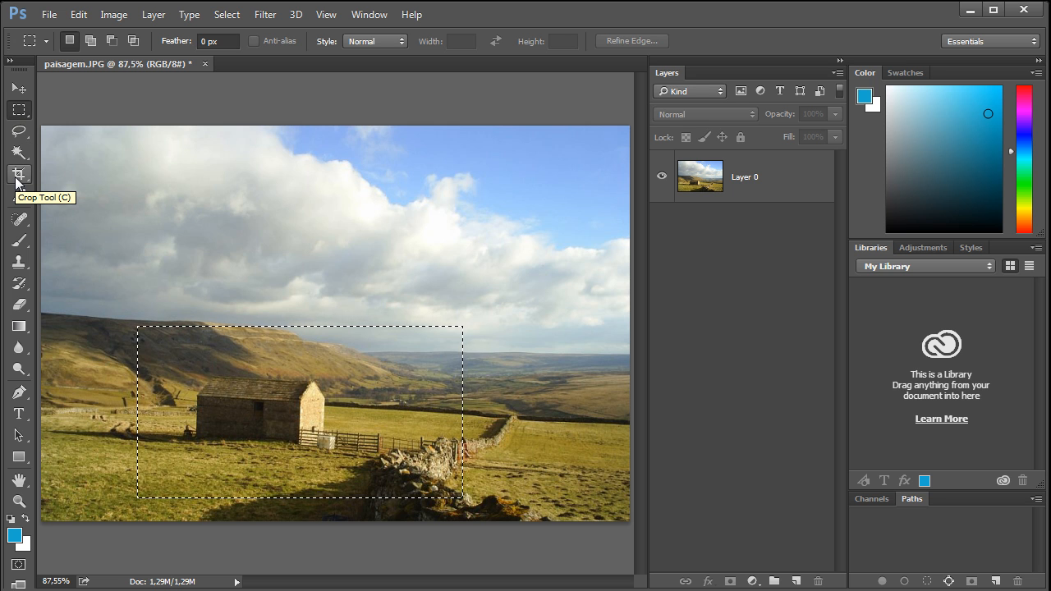
click(403, 306)
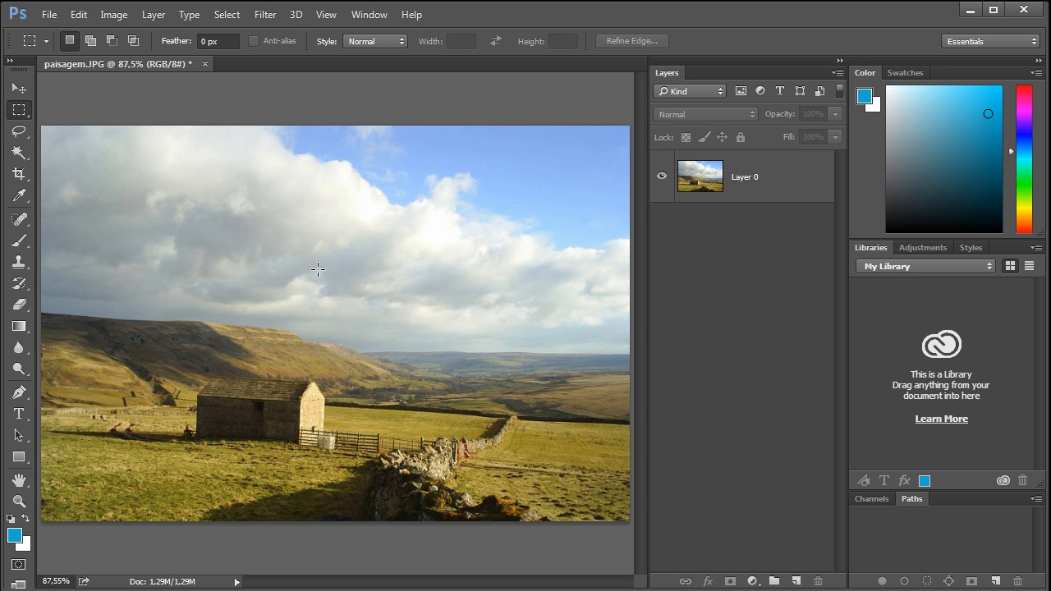
Start a crop with Delete Cropped Pixels enabled, cutting away the sky and left edge to frame the barn and stone wall
click(19, 175)
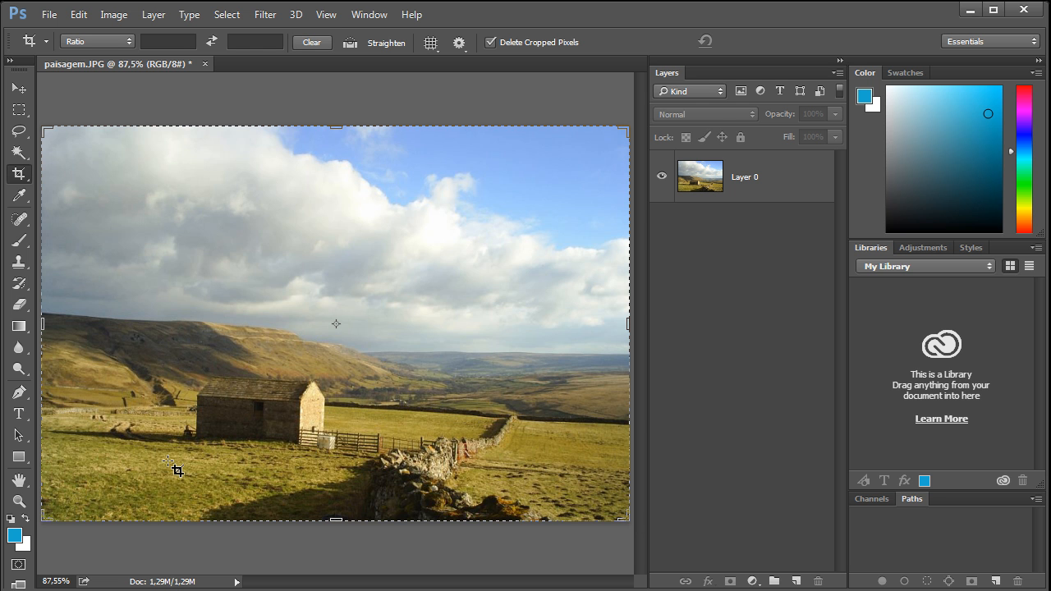
scroll(183, 467, up, 3)
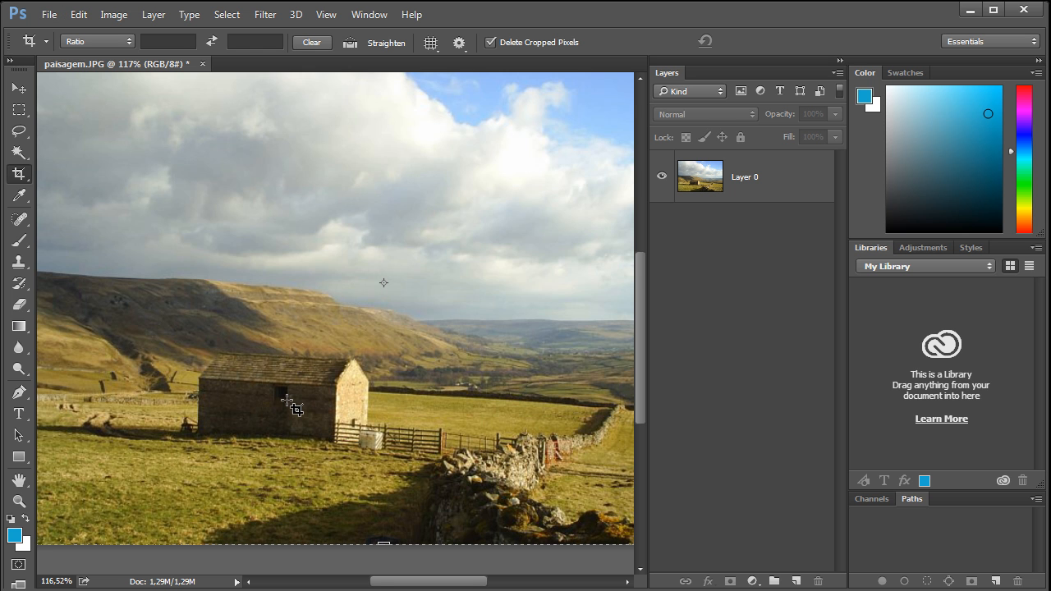
scroll(292, 408, down, 1)
scroll(293, 409, down, 2)
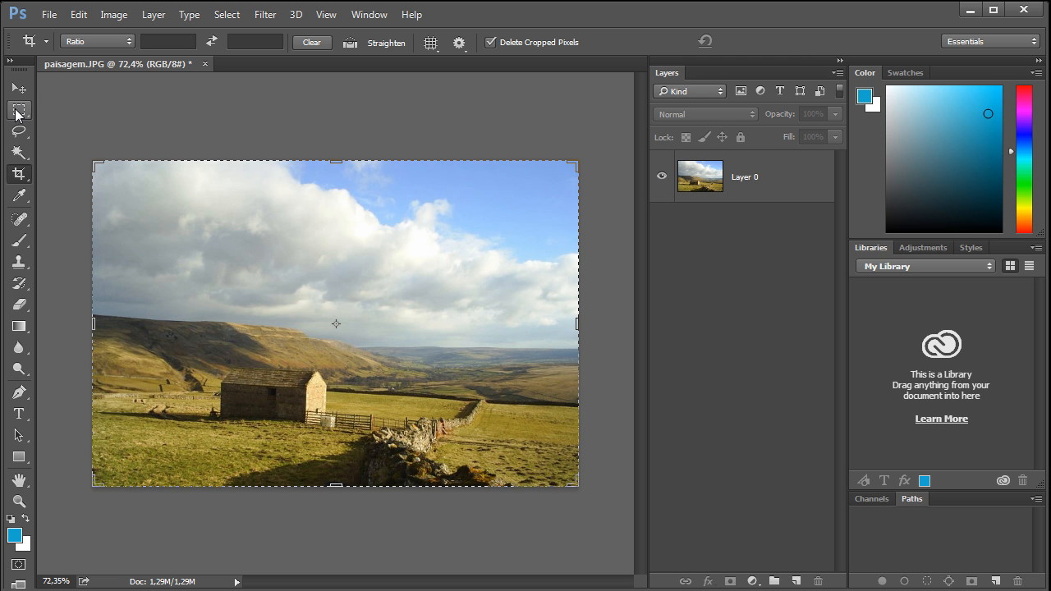
mouse_move(96, 166)
mouse_down()
mouse_move(145, 193)
mouse_move(148, 214)
mouse_move(111, 222)
mouse_move(94, 209)
mouse_move(94, 186)
mouse_move(115, 176)
mouse_move(140, 186)
mouse_move(157, 217)
mouse_up()
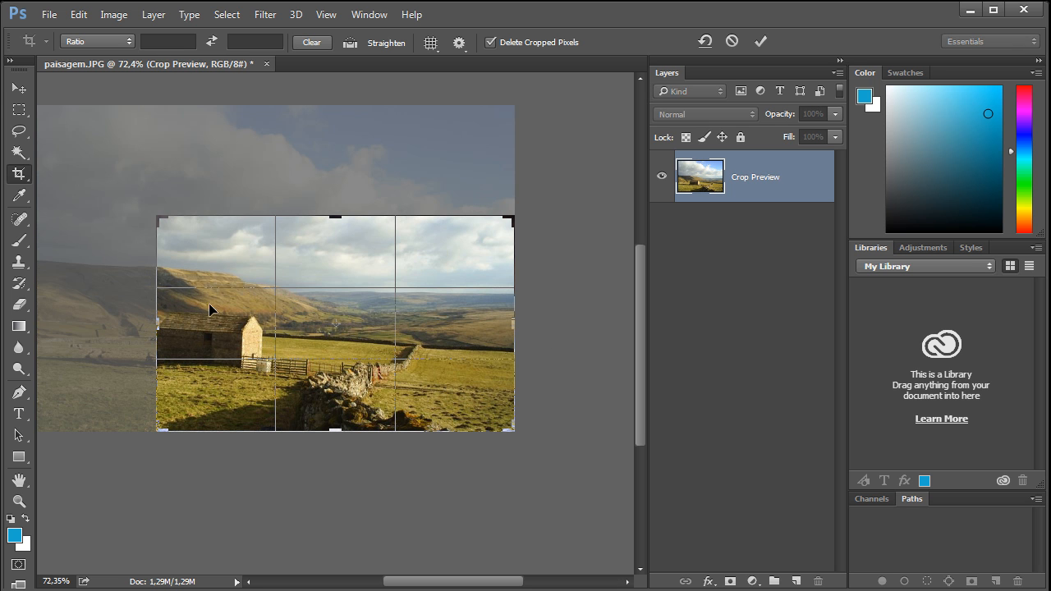
mouse_move(159, 221)
mouse_down()
mouse_move(151, 211)
mouse_move(135, 219)
mouse_move(140, 237)
mouse_move(152, 235)
mouse_up()
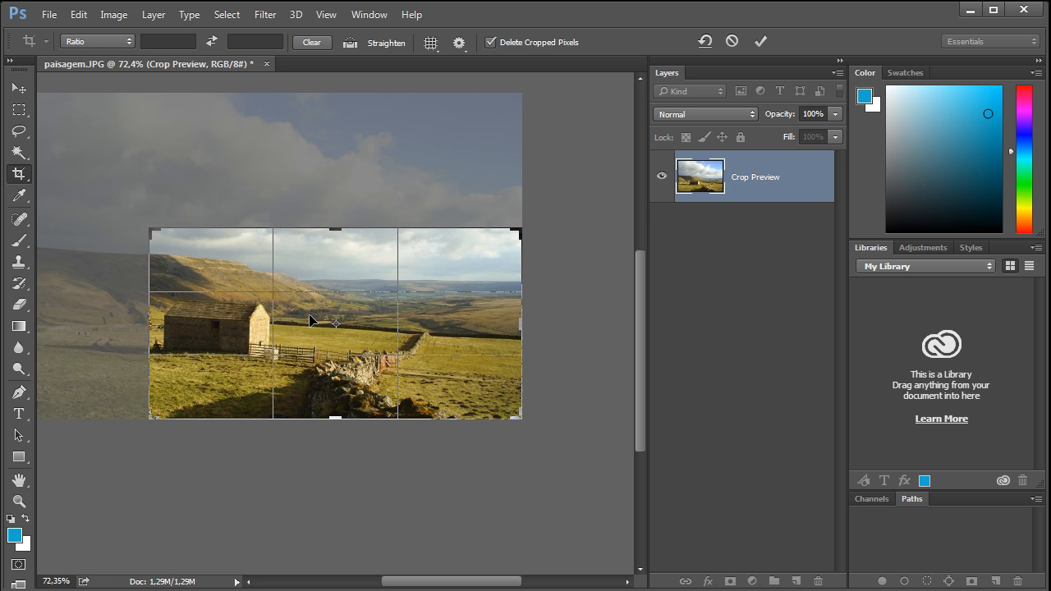
drag(295, 317, 396, 314)
drag(456, 330, 364, 329)
mouse_move(152, 230)
mouse_down()
mouse_move(131, 193)
mouse_move(184, 230)
mouse_move(148, 221)
mouse_up()
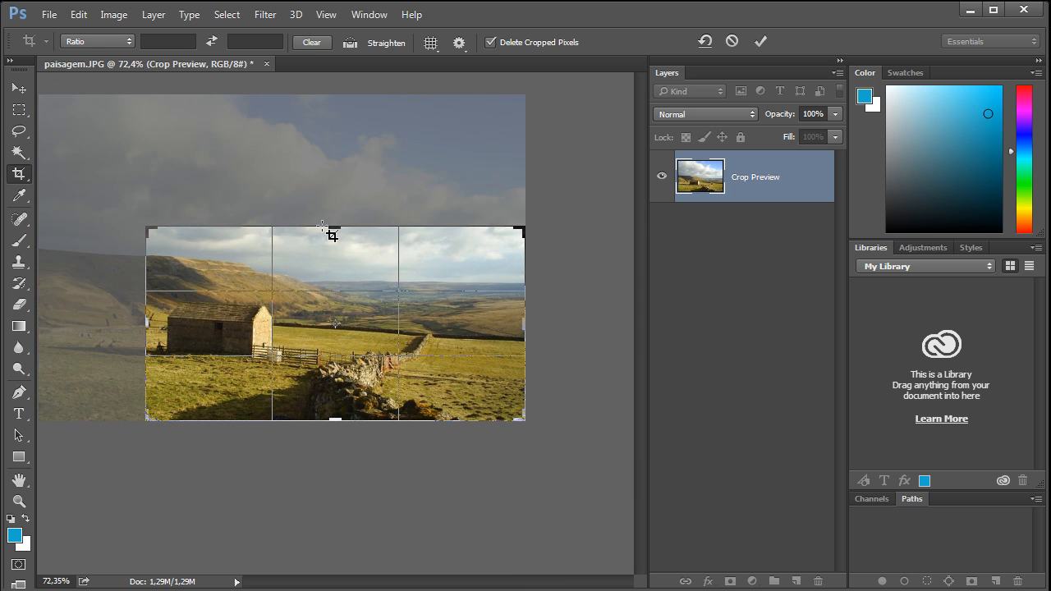
Tighten the crop frame on all sides and reposition the image so the whole barn sits inside it
mouse_move(335, 227)
mouse_down()
mouse_move(336, 188)
mouse_move(335, 228)
mouse_up()
mouse_move(520, 324)
mouse_down()
mouse_move(559, 327)
mouse_move(513, 324)
mouse_up()
mouse_move(335, 228)
mouse_down()
mouse_move(335, 212)
mouse_move(335, 227)
mouse_up()
mouse_move(507, 231)
mouse_down()
mouse_move(568, 196)
mouse_move(506, 241)
mouse_up()
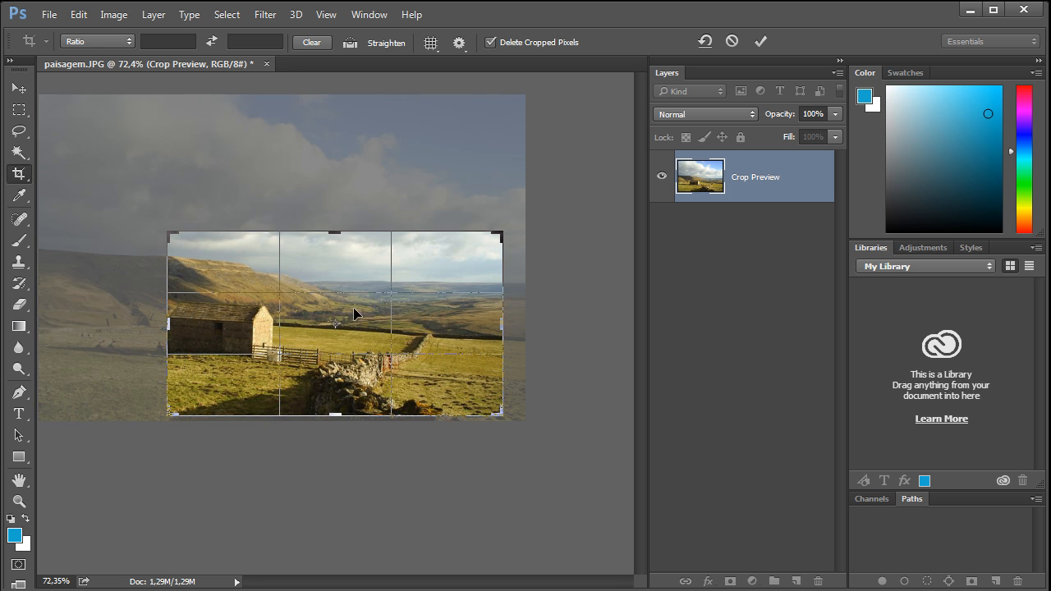
drag(355, 309, 390, 320)
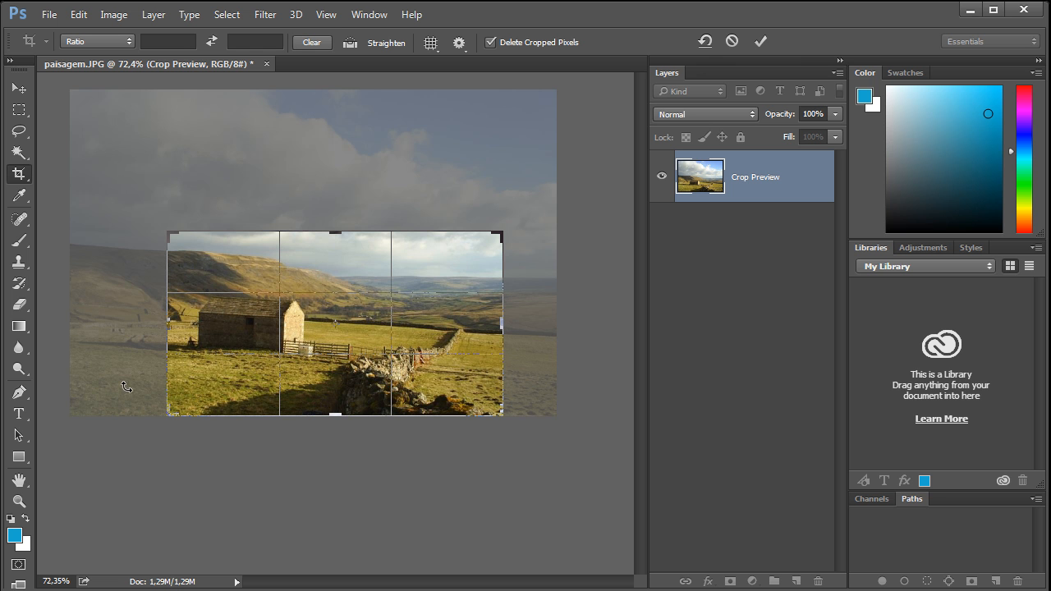
drag(222, 330, 222, 343)
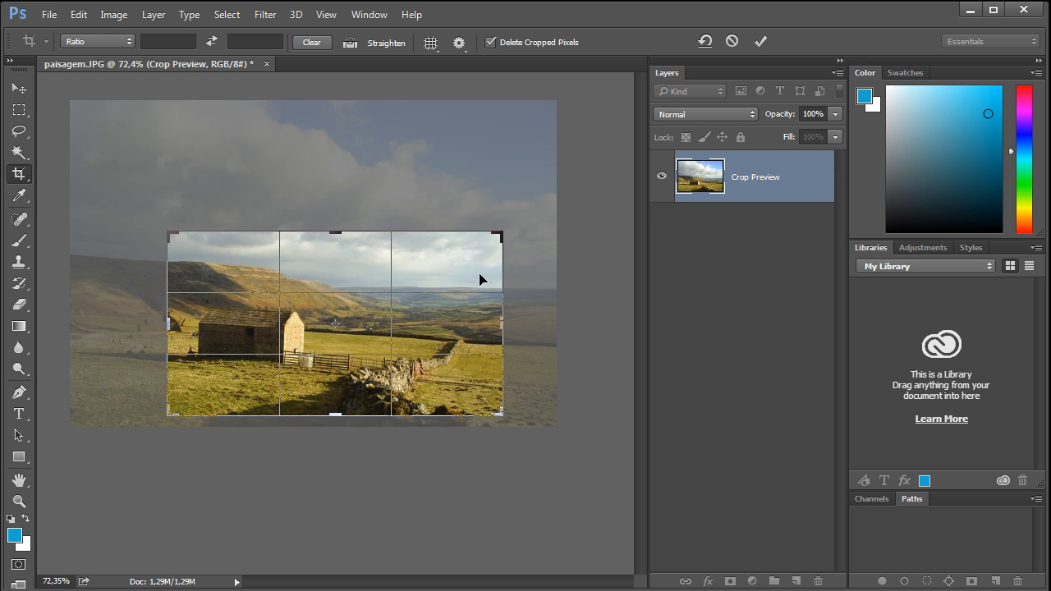
Apply the crop around the barn and undo it
double_click(425, 272)
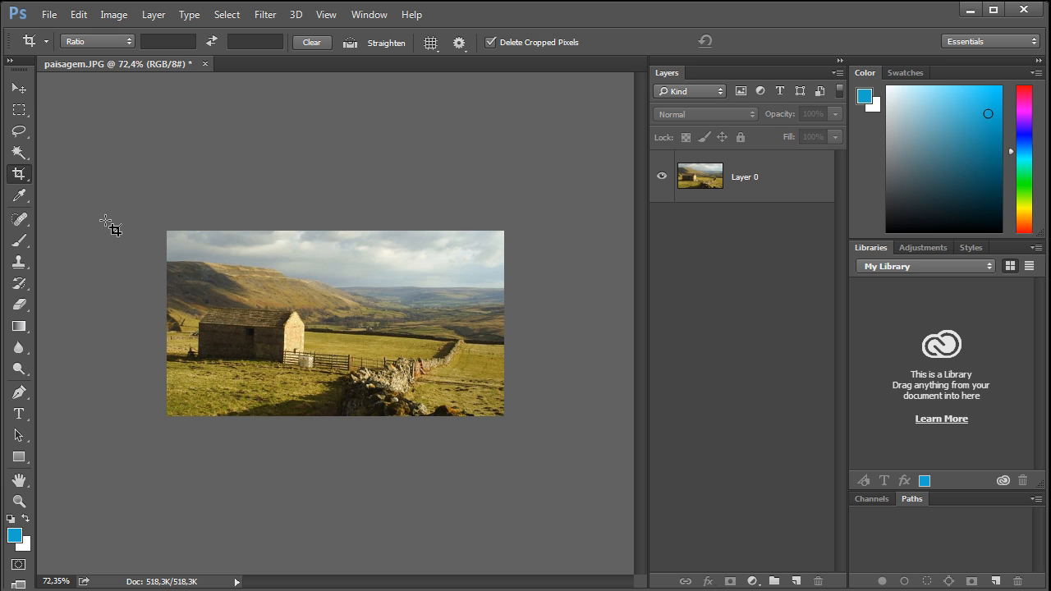
key(ctrl)
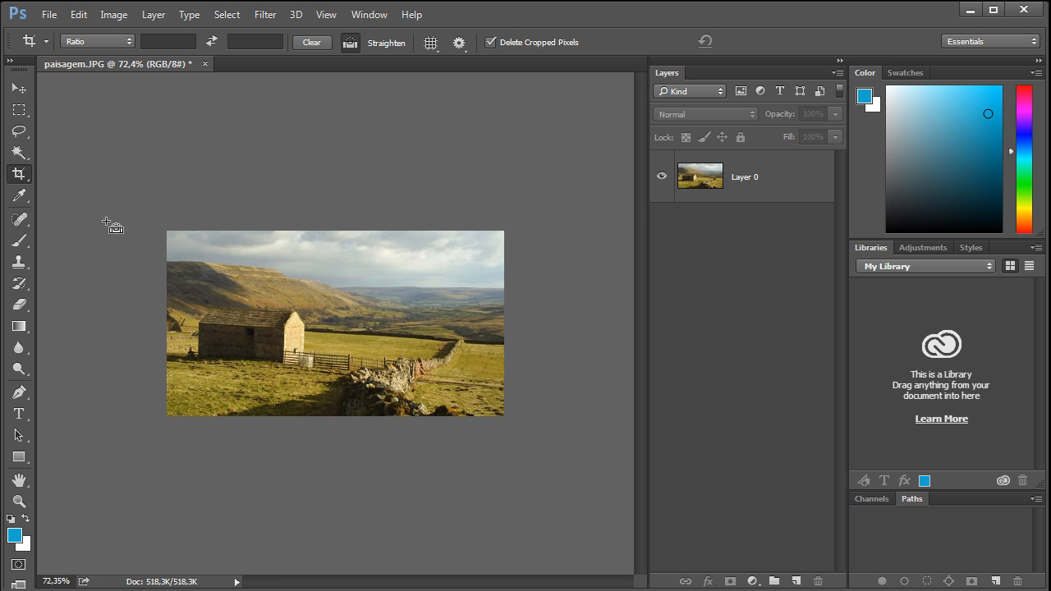
key(ctrl+z)
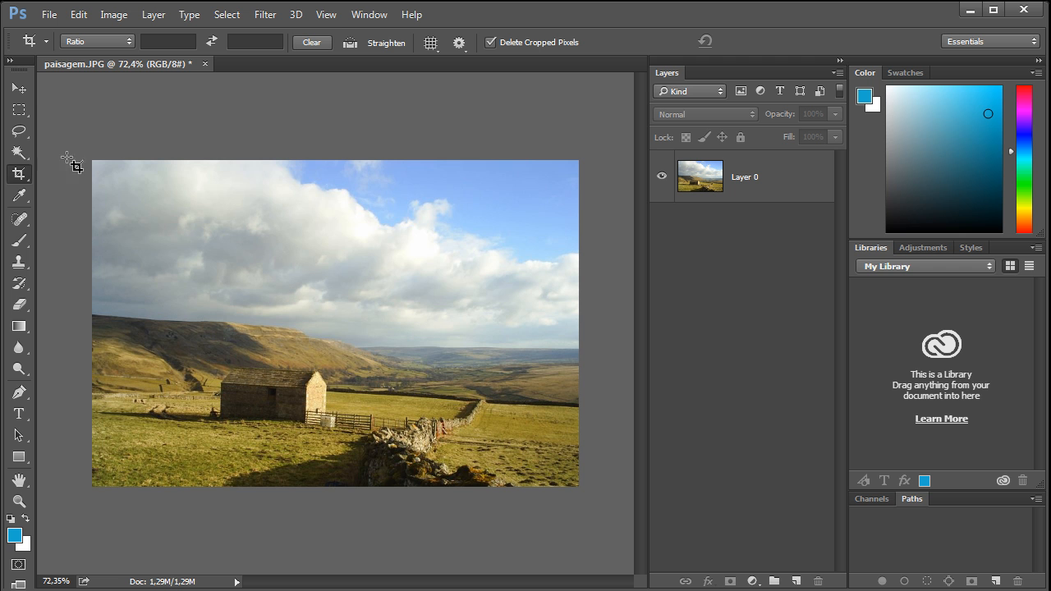
Crop the image around the barn and stone wall with Delete Cropped Pixels disabled
click(19, 174)
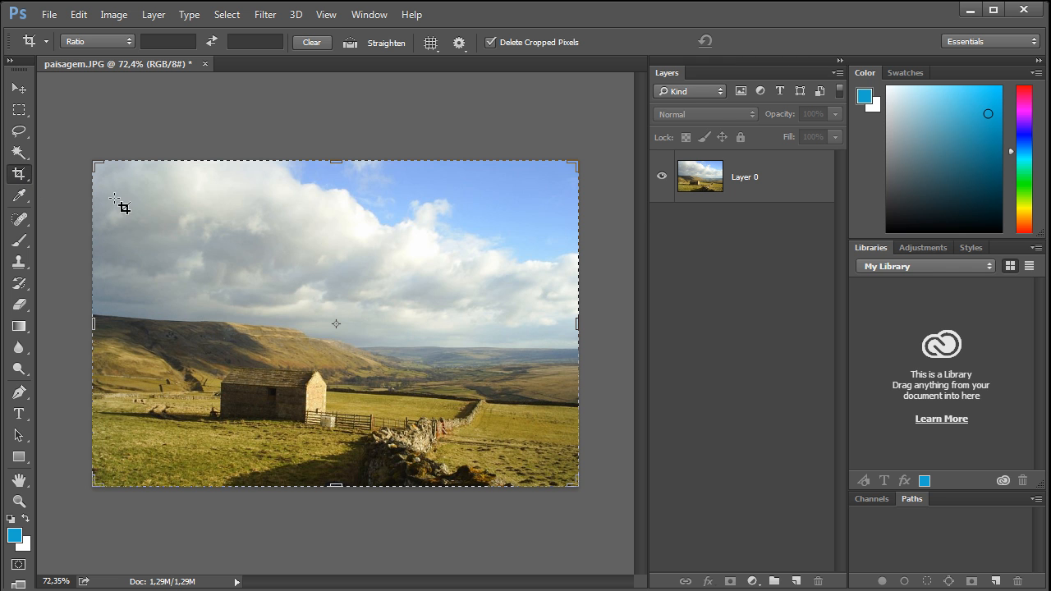
drag(94, 161, 148, 234)
drag(526, 407, 496, 403)
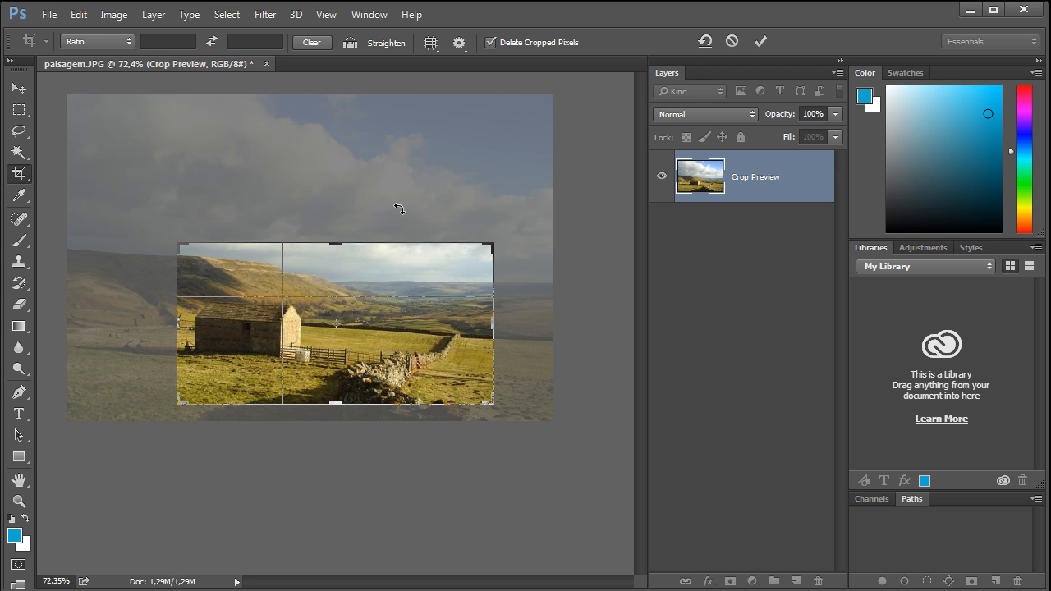
click(490, 42)
click(759, 42)
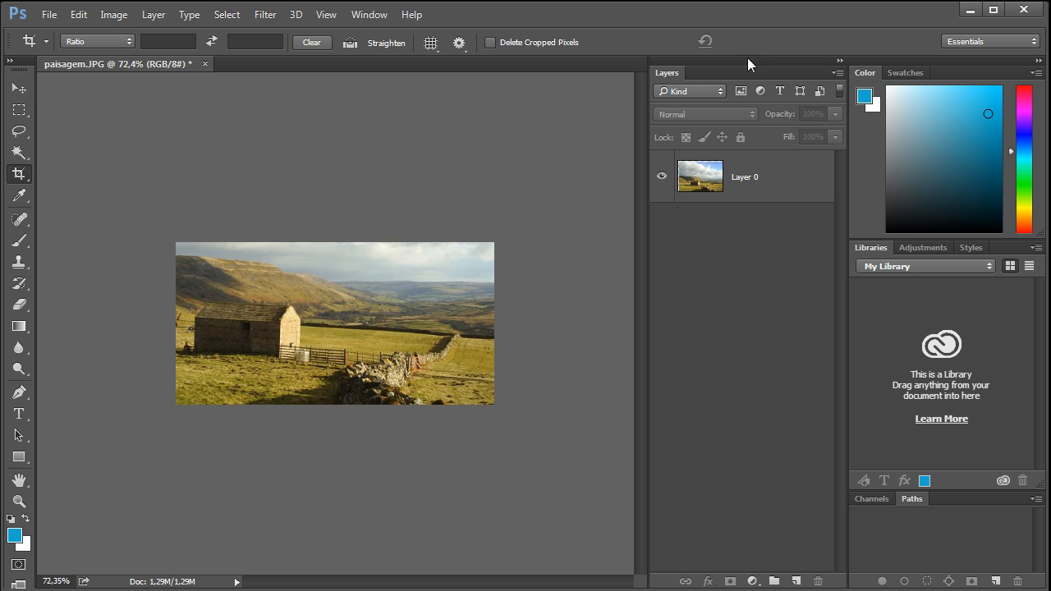
Select Layer 0 and move it within the cropped canvas, shifting the barn slightly right and down
click(26, 92)
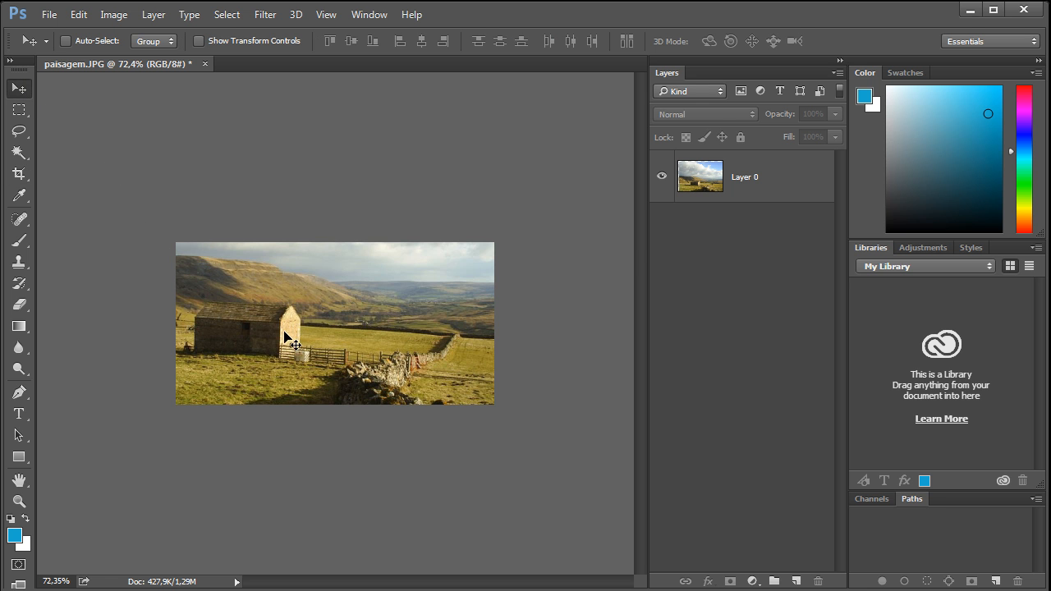
click(282, 330)
click(572, 246)
click(742, 175)
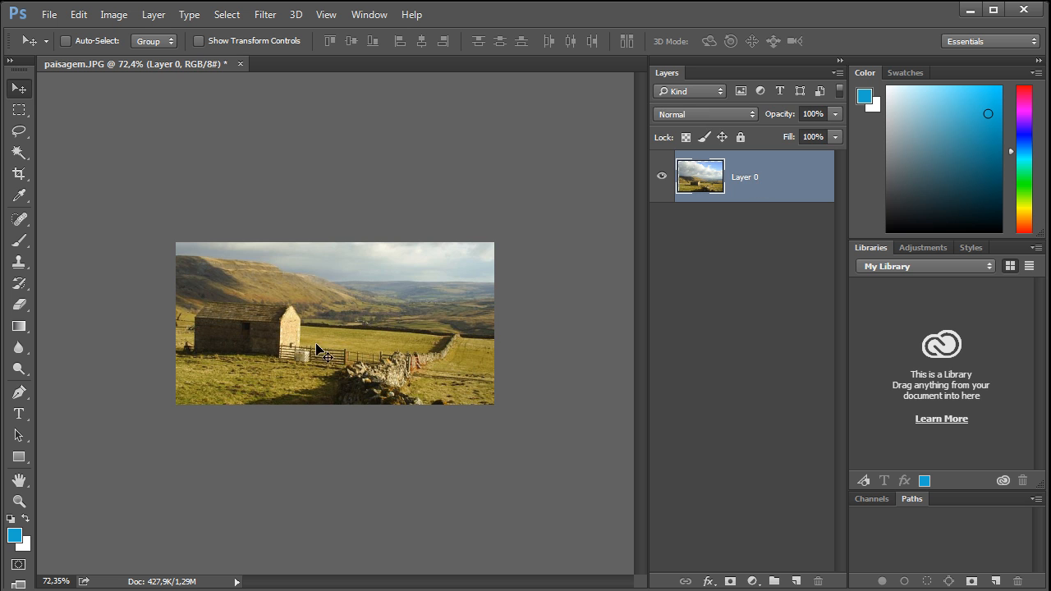
drag(289, 376, 312, 430)
drag(353, 384, 355, 340)
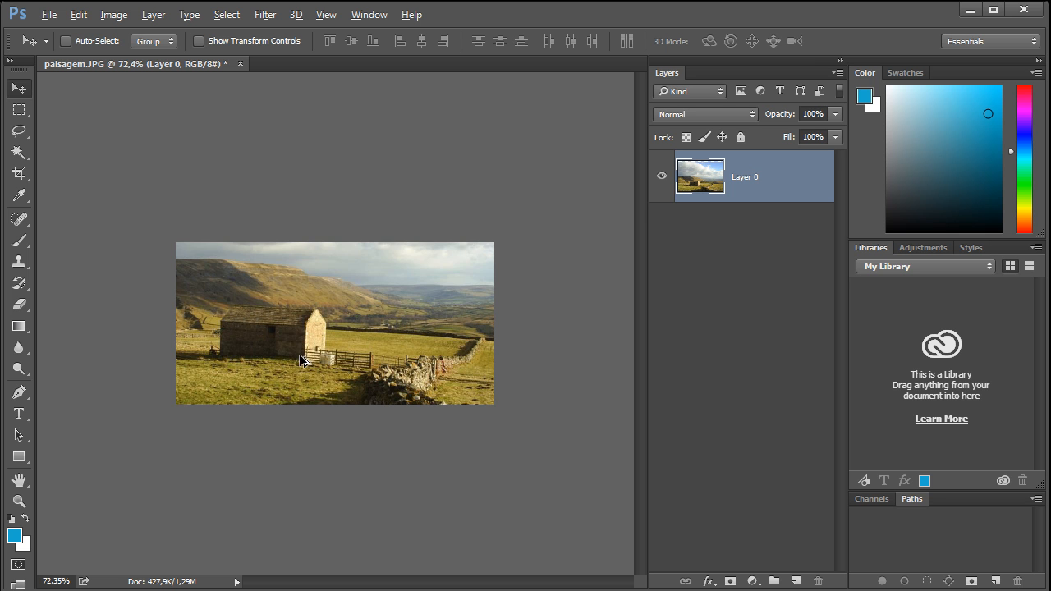
Examine how far Layer 0 extends beyond the cropped canvas
scroll(302, 358, down, 2)
key(alt)
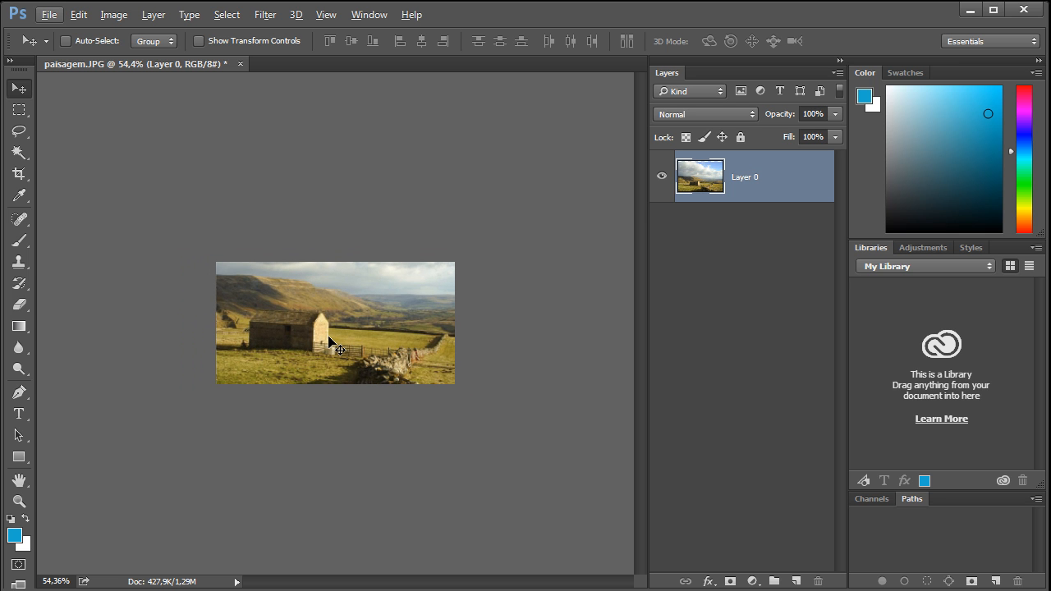
key(ctrl)
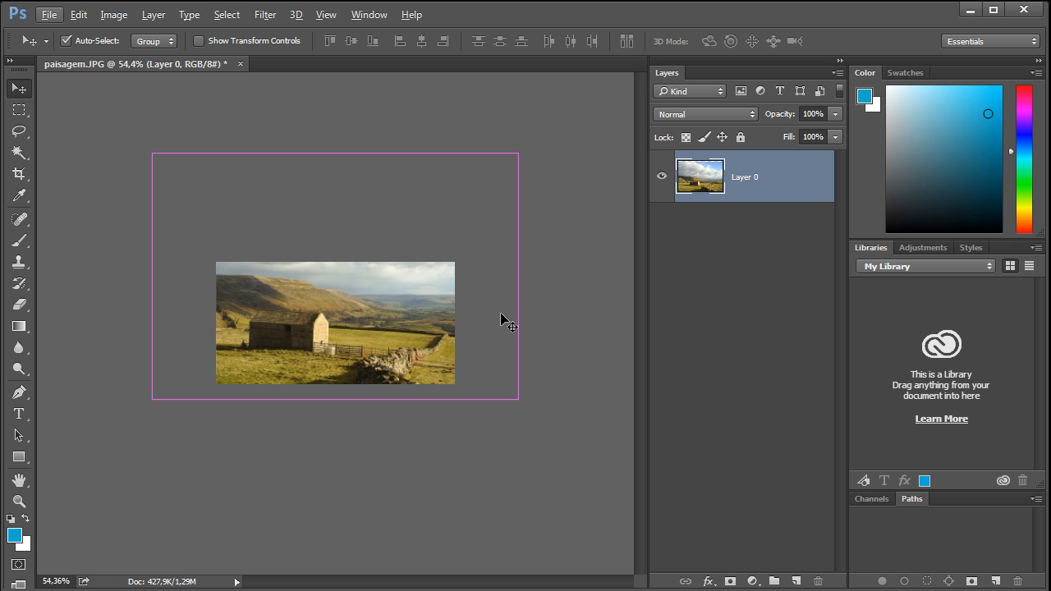
key(ctrl)
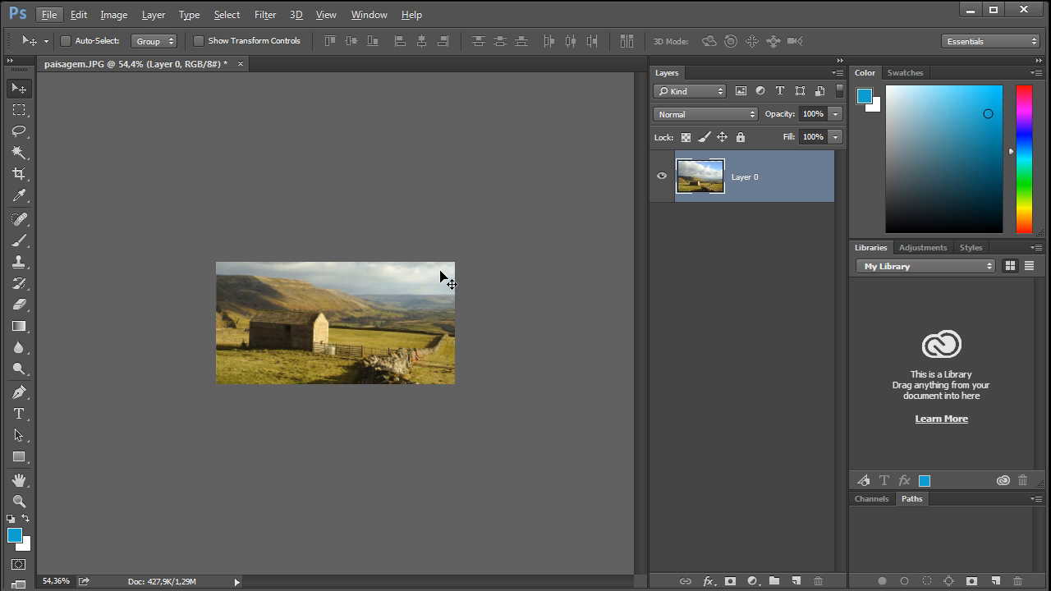
Review the width and height settings for a new document and cancel without creating one
click(49, 14)
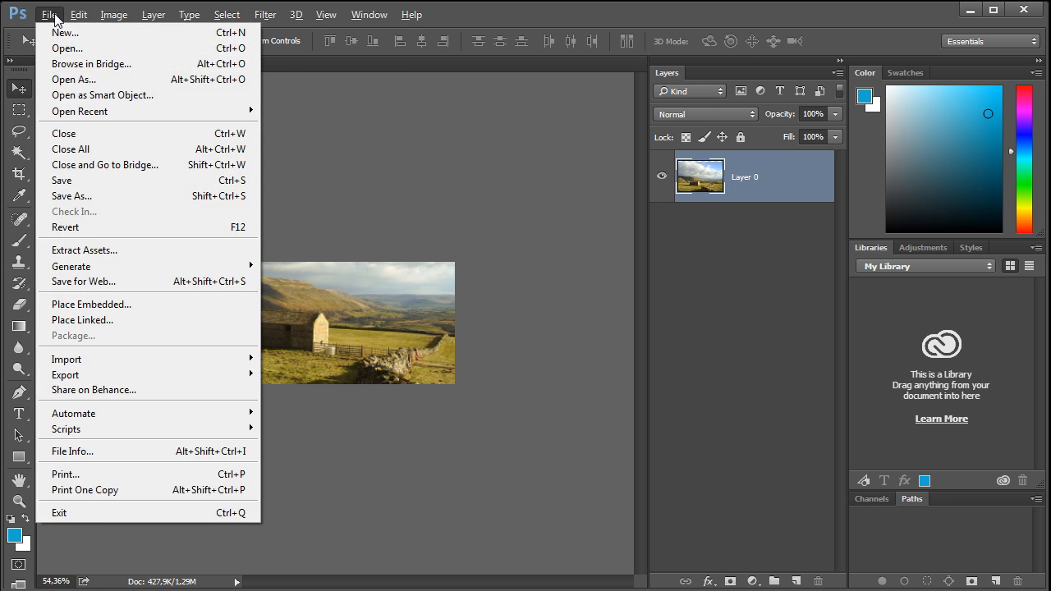
click(57, 29)
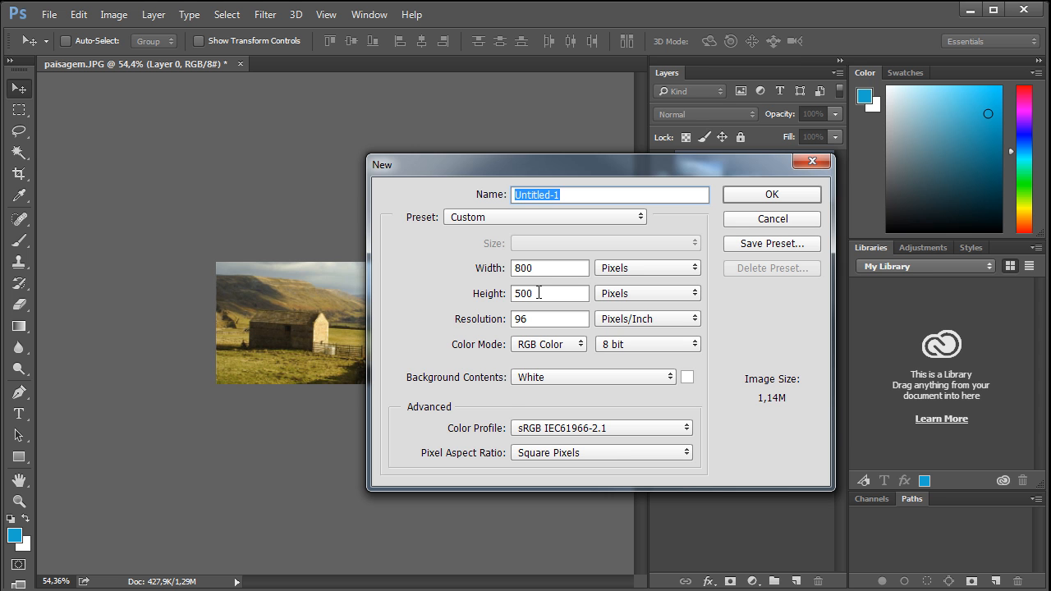
click(784, 223)
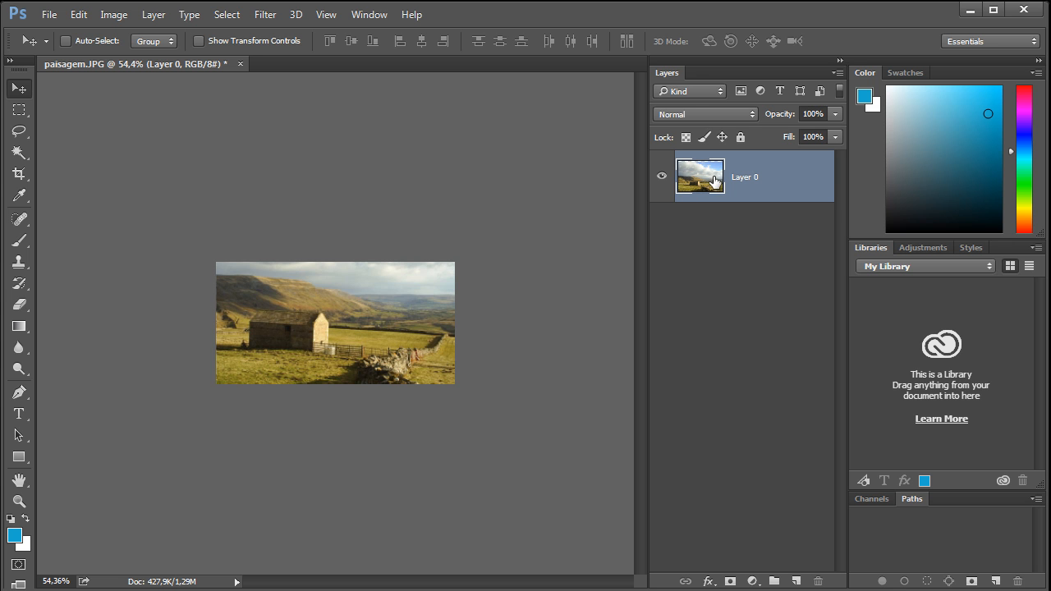
Reposition Layer 0 inside the canvas so the barn sits farther right, nearer the middle of the picture
drag(334, 354, 358, 377)
mouse_move(369, 326)
mouse_down()
mouse_move(364, 382)
mouse_move(354, 313)
mouse_up()
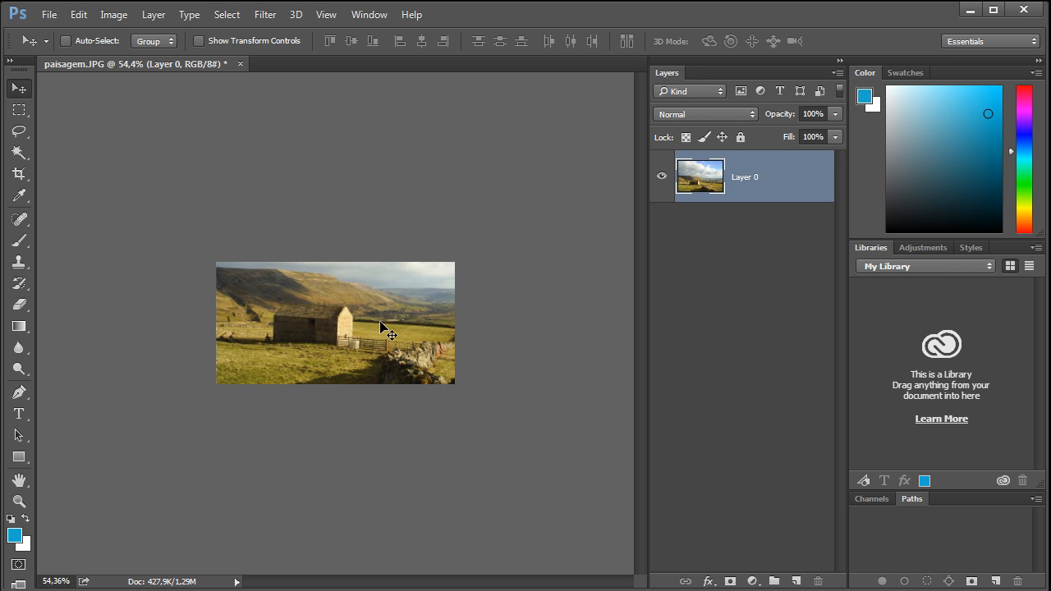